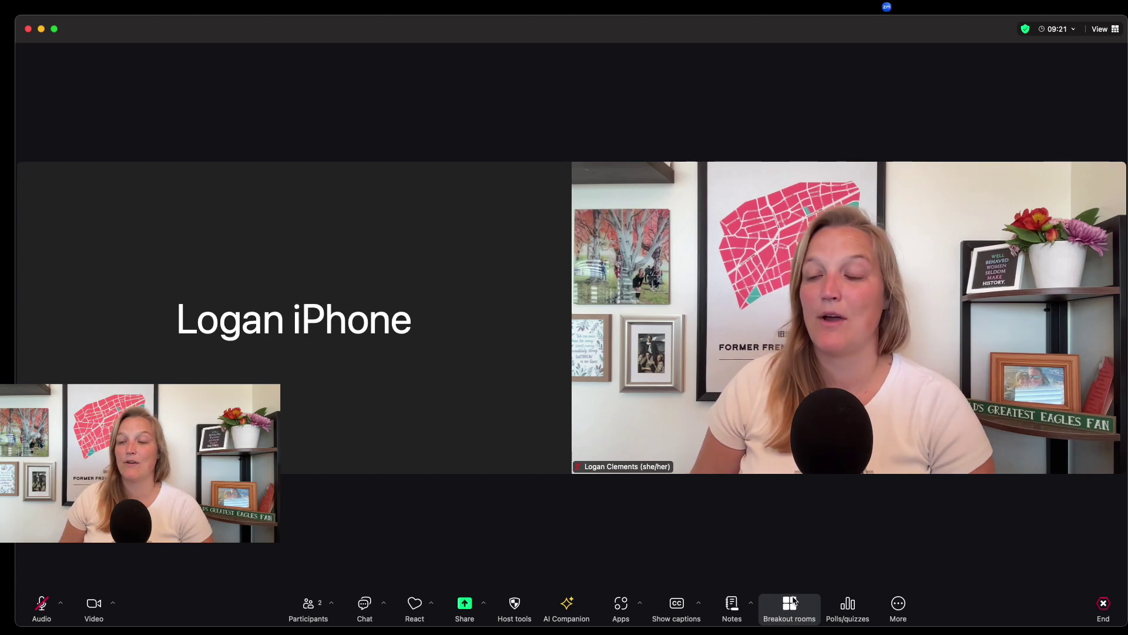
Step: Recreate one breakout room with participants assigned automatically
left_click(785, 619)
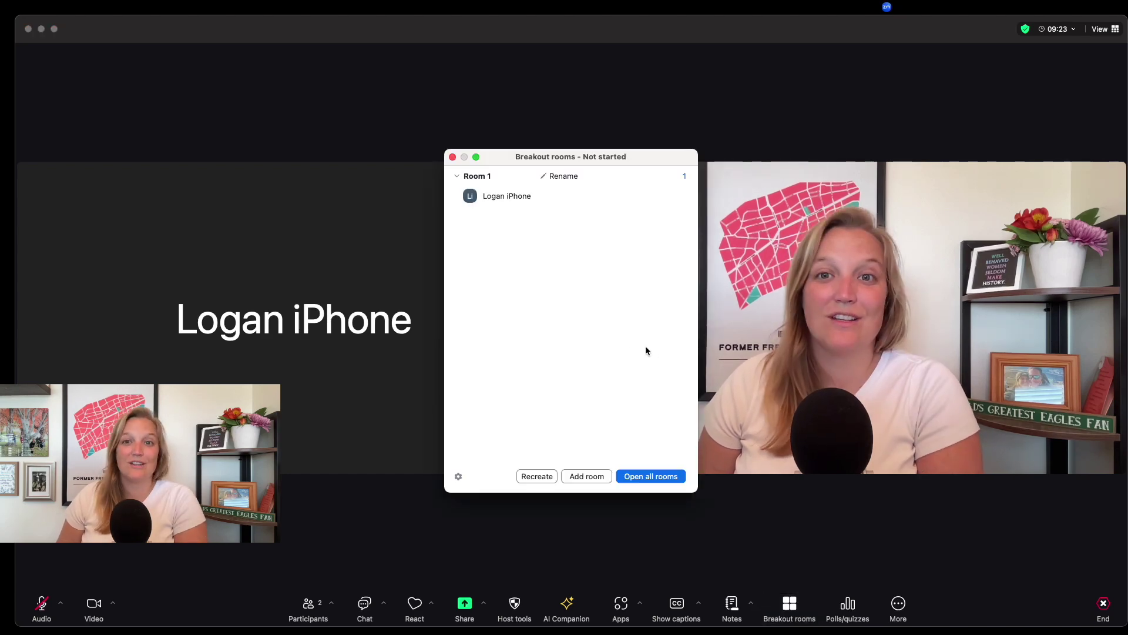
left_click(535, 477)
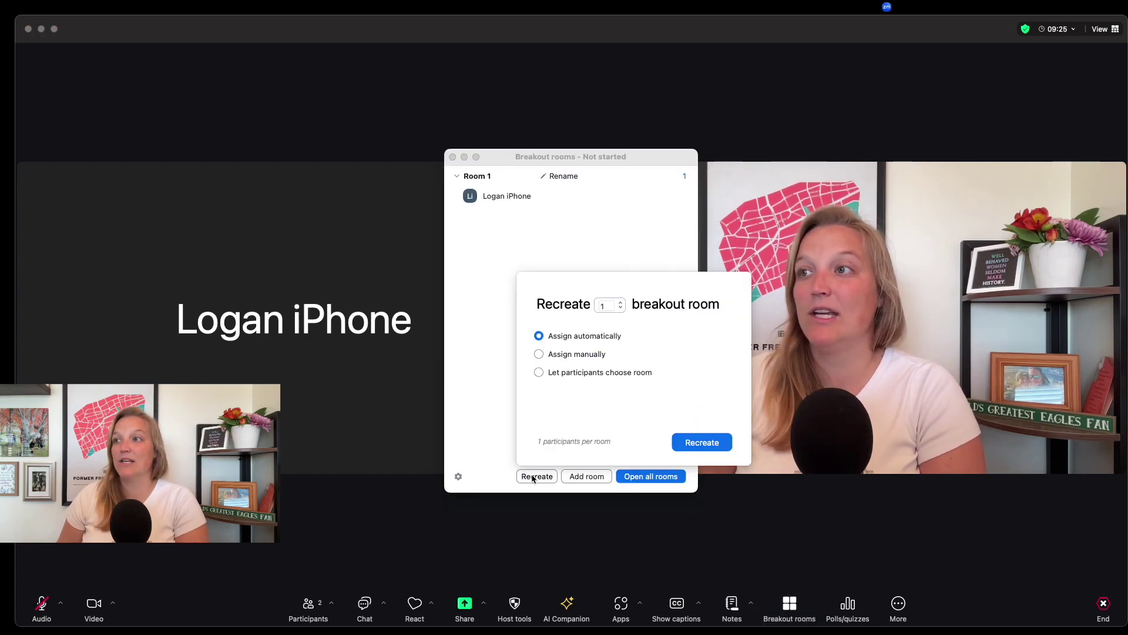
left_click(570, 354)
left_click(568, 374)
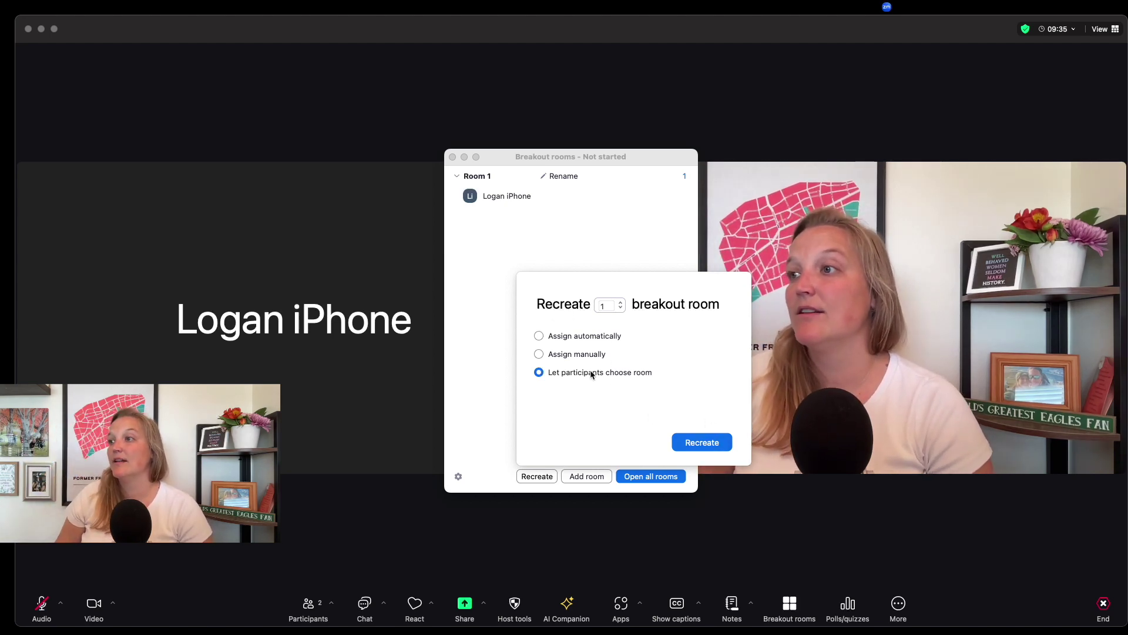
left_click(564, 335)
left_click(705, 445)
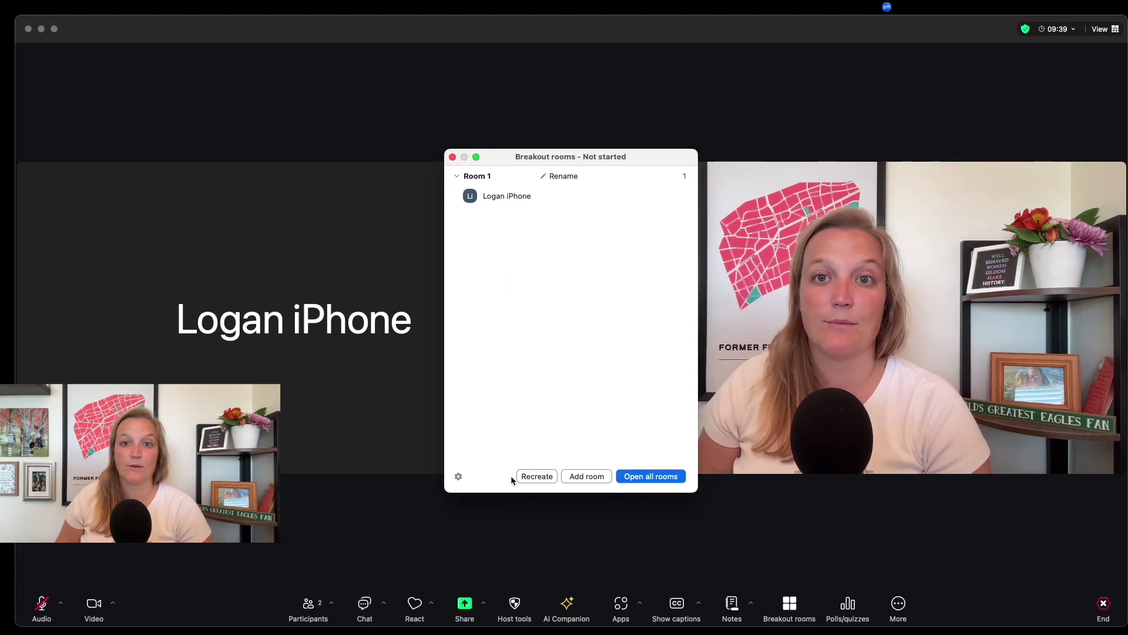
Step: Examine the breakout room options for participant movement, auto-close and countdown, and close the breakout rooms window
left_click(458, 477)
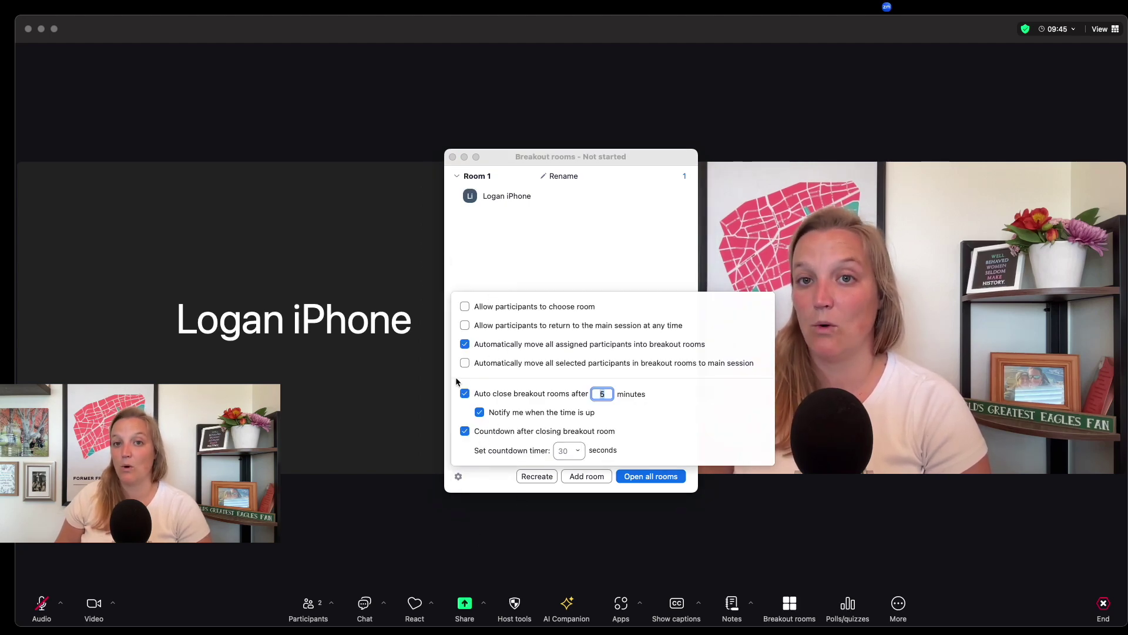
left_click(461, 98)
left_click(453, 157)
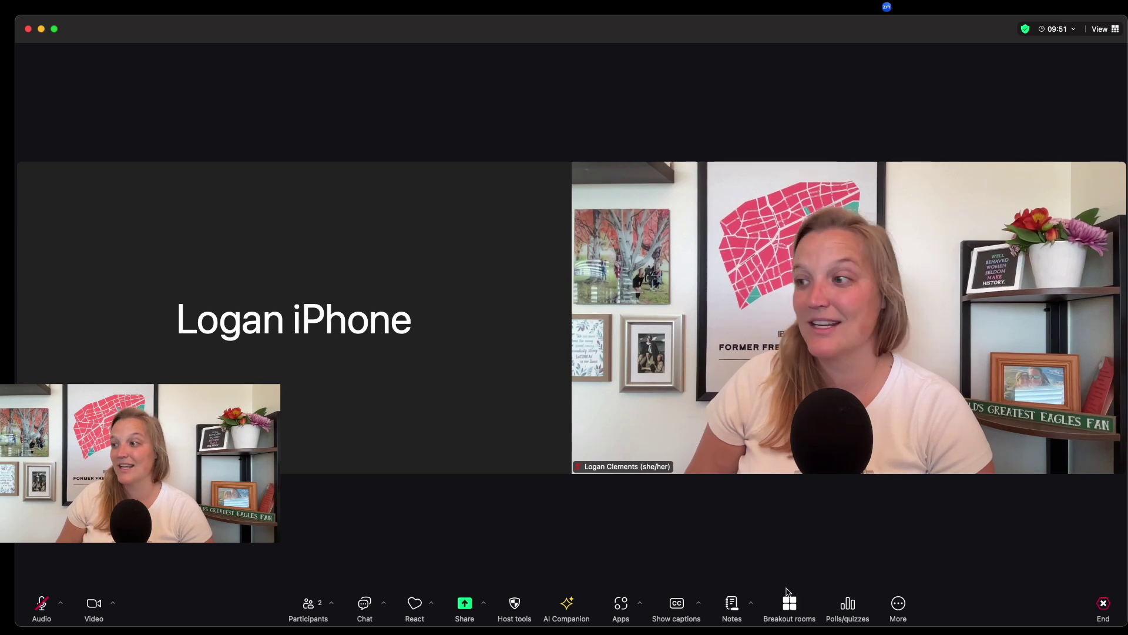
Step: Create a new single-choice poll asking "What is your favorite treat in the summer?" with the choices Popsicle and Ice Cream
left_click(848, 611)
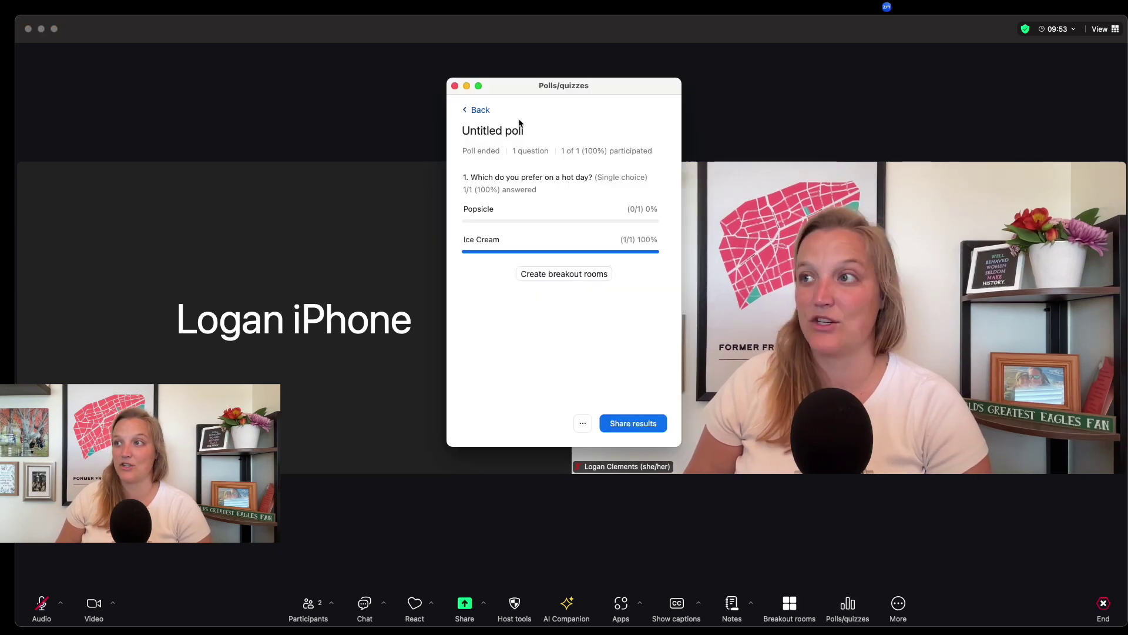
left_click(477, 110)
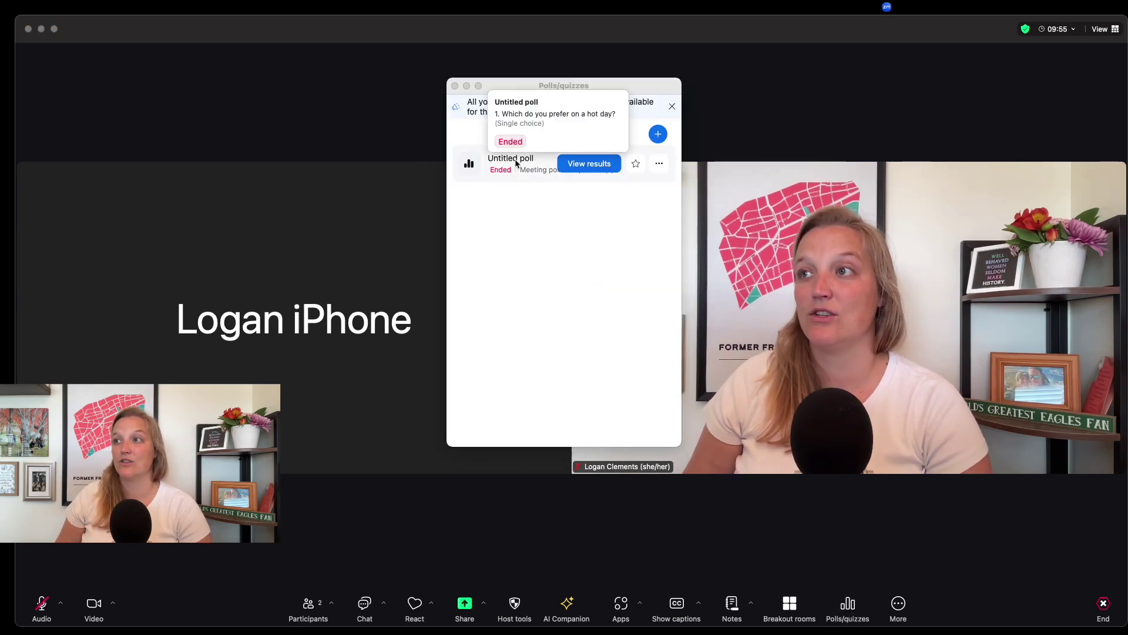
left_click(659, 135)
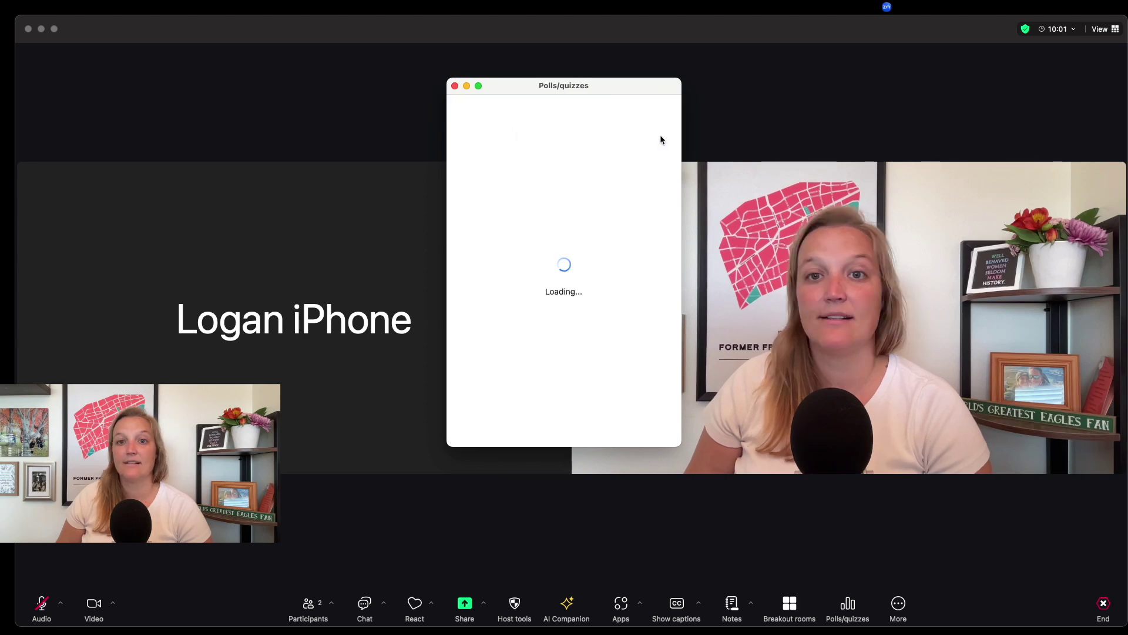
triple_click(522, 199)
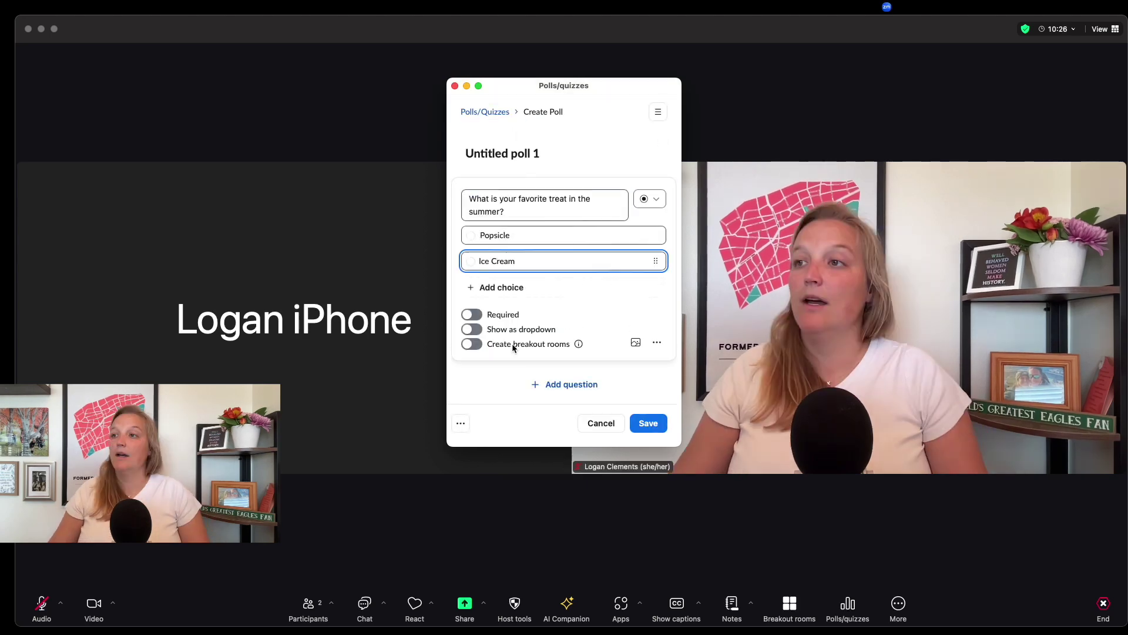
Step: Make the summer treat question required and enable creating breakout rooms from its answers
left_click(502, 331)
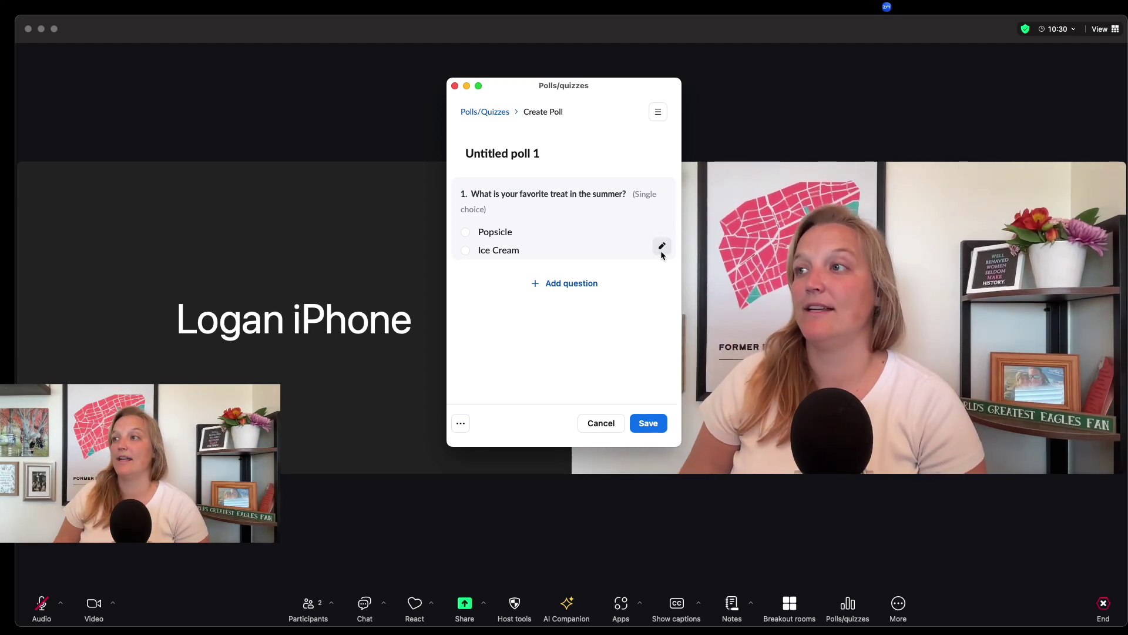
left_click(661, 246)
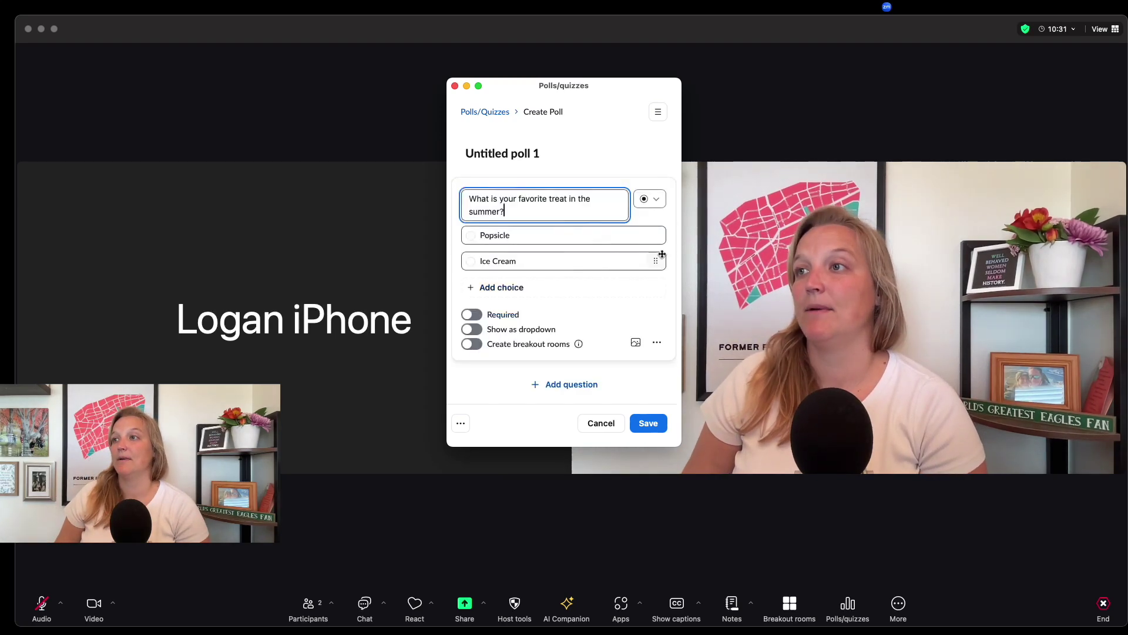
left_click(471, 314)
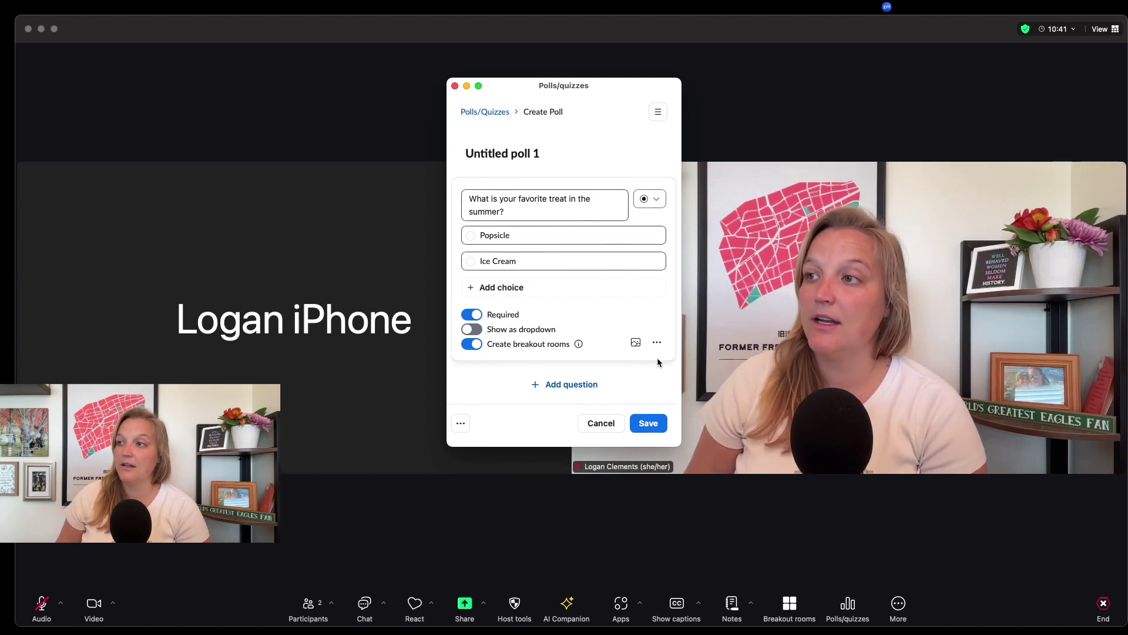
mouse_move(580, 346)
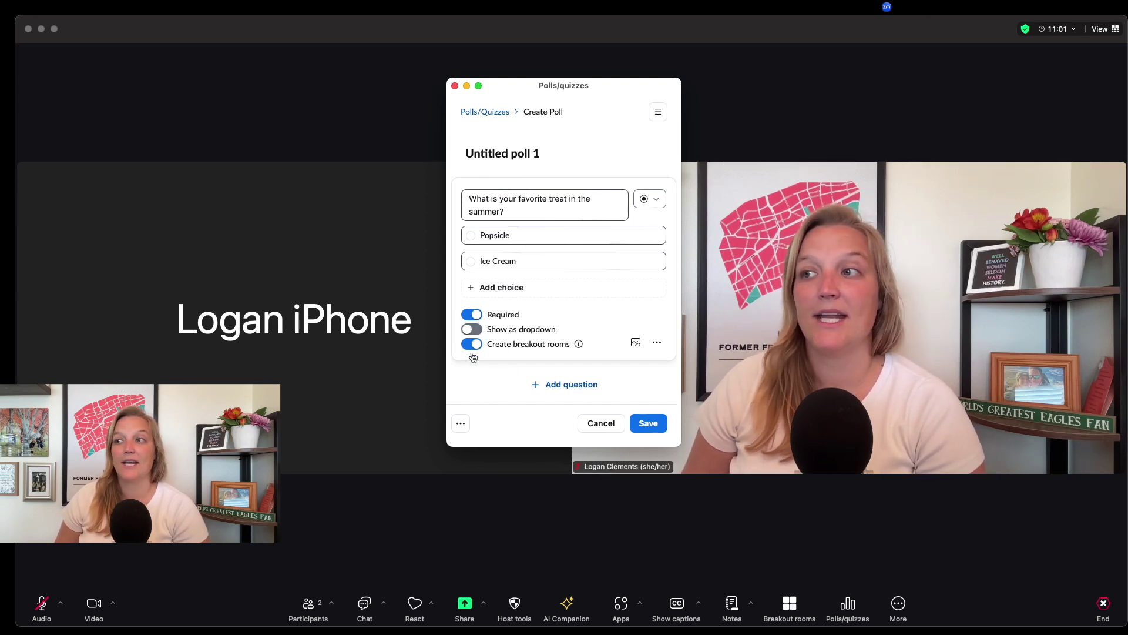
Step: Save the new poll as a meeting poll
left_click(643, 424)
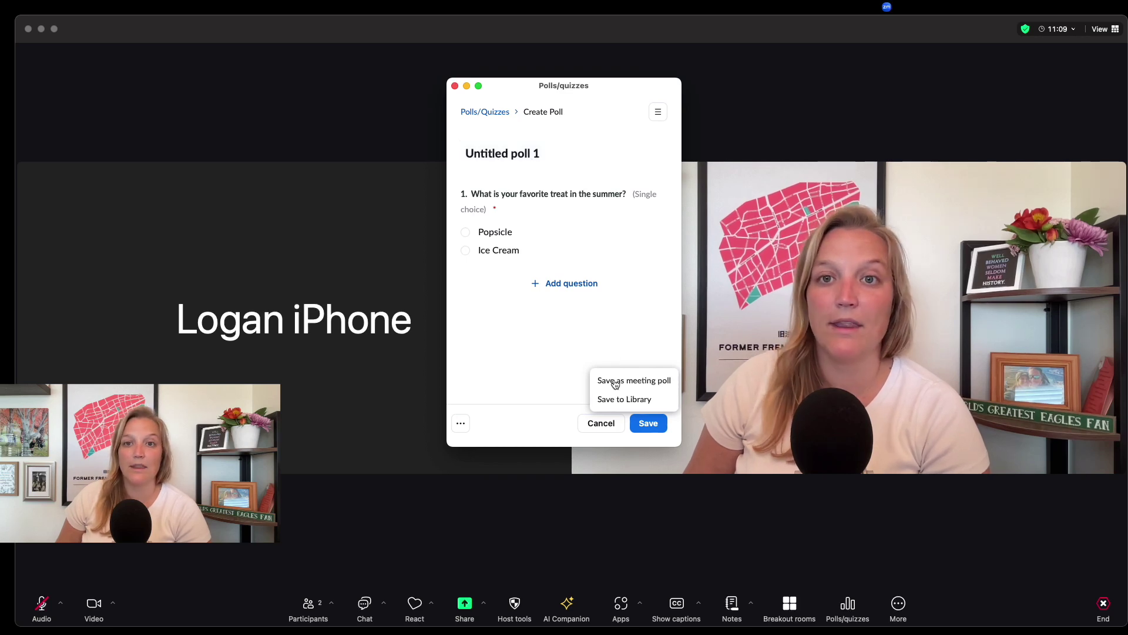
left_click(649, 426)
left_click(649, 427)
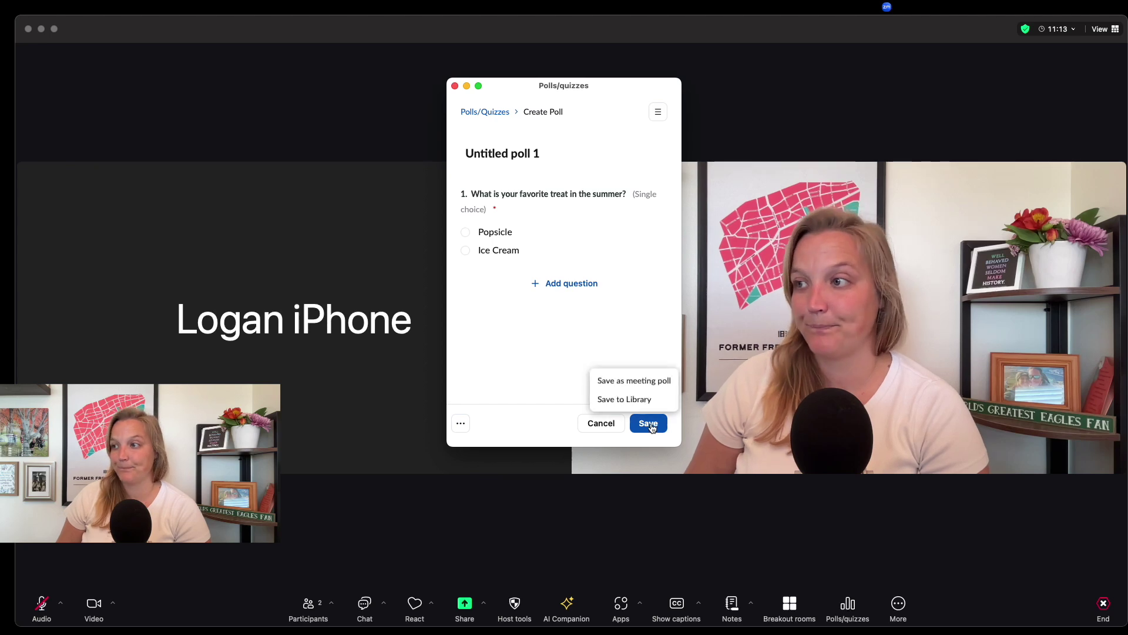
left_click(642, 380)
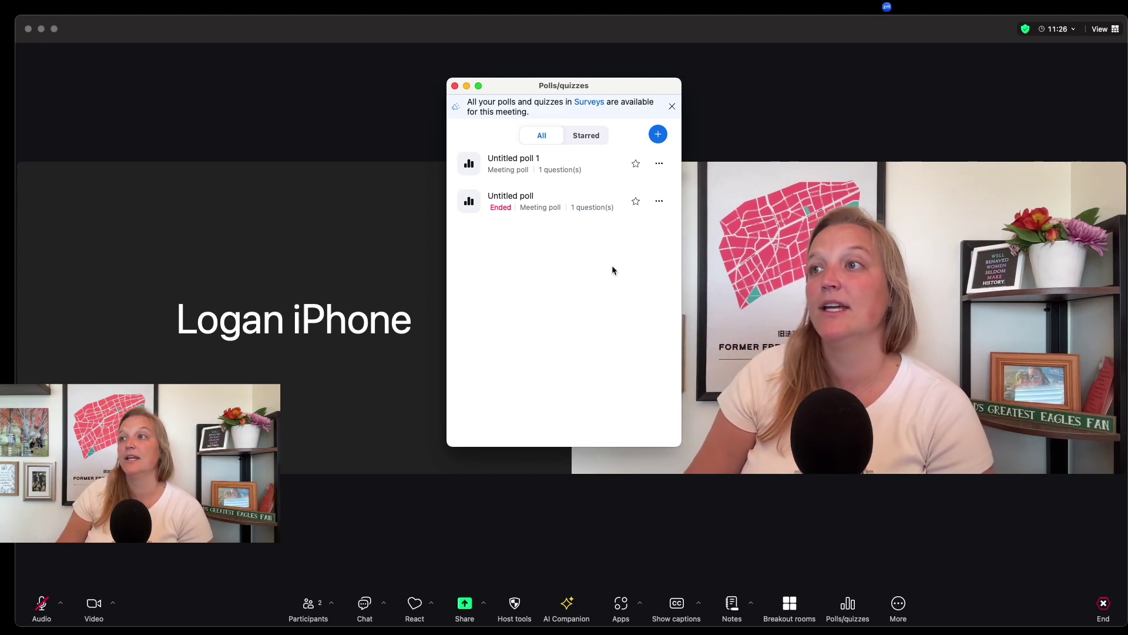
Step: Launch the summer treat poll and end it once the participant has answered
mouse_move(518, 163)
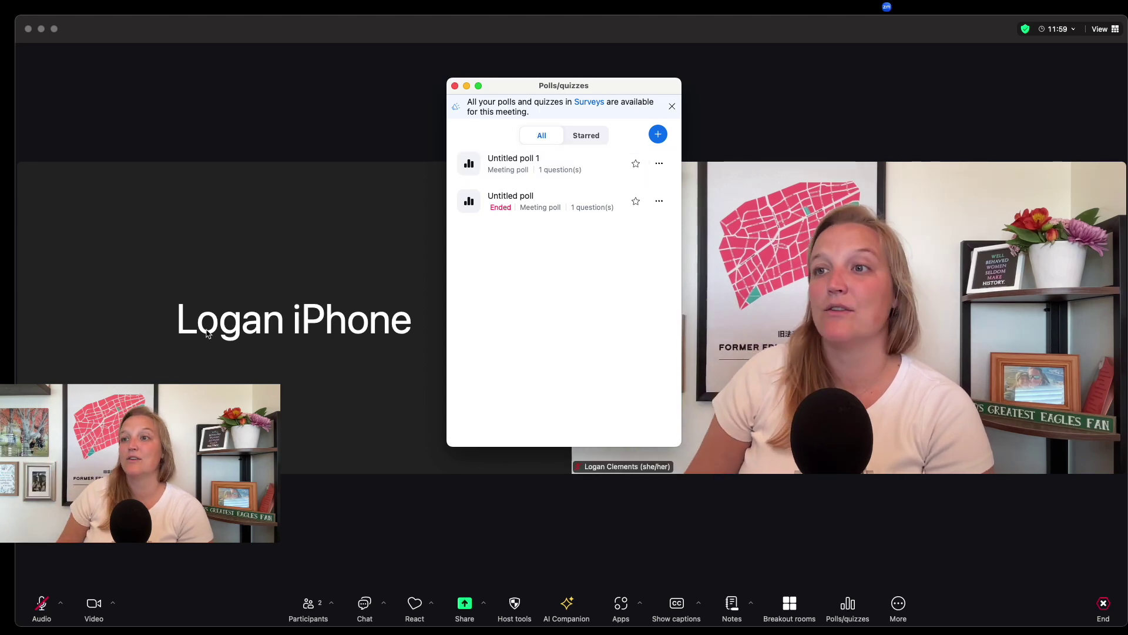
mouse_move(605, 168)
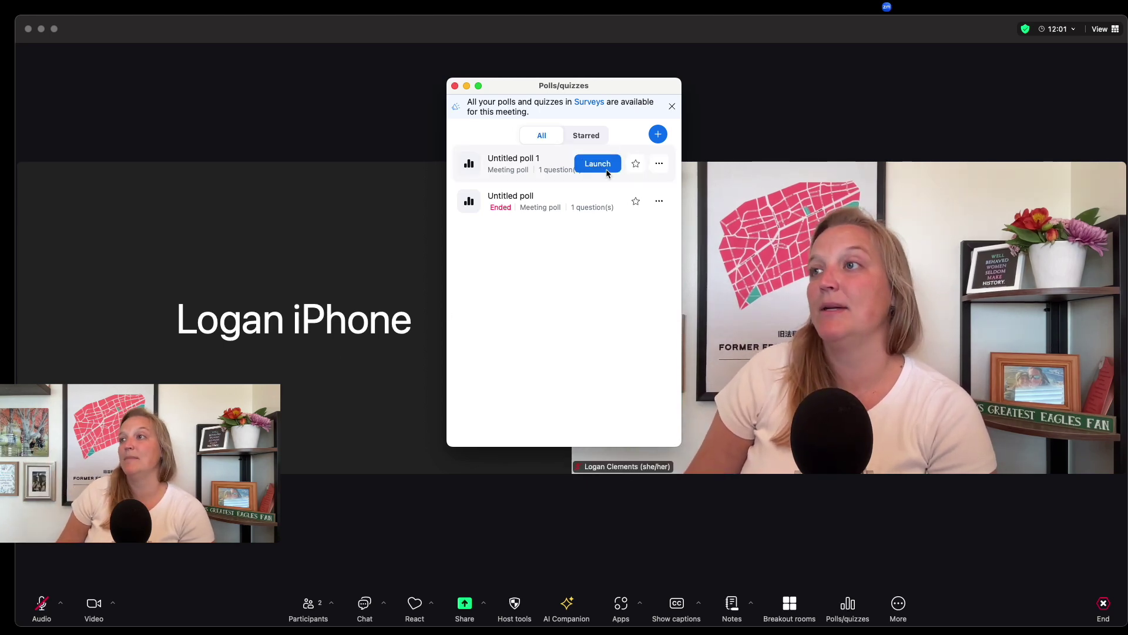
left_click(605, 164)
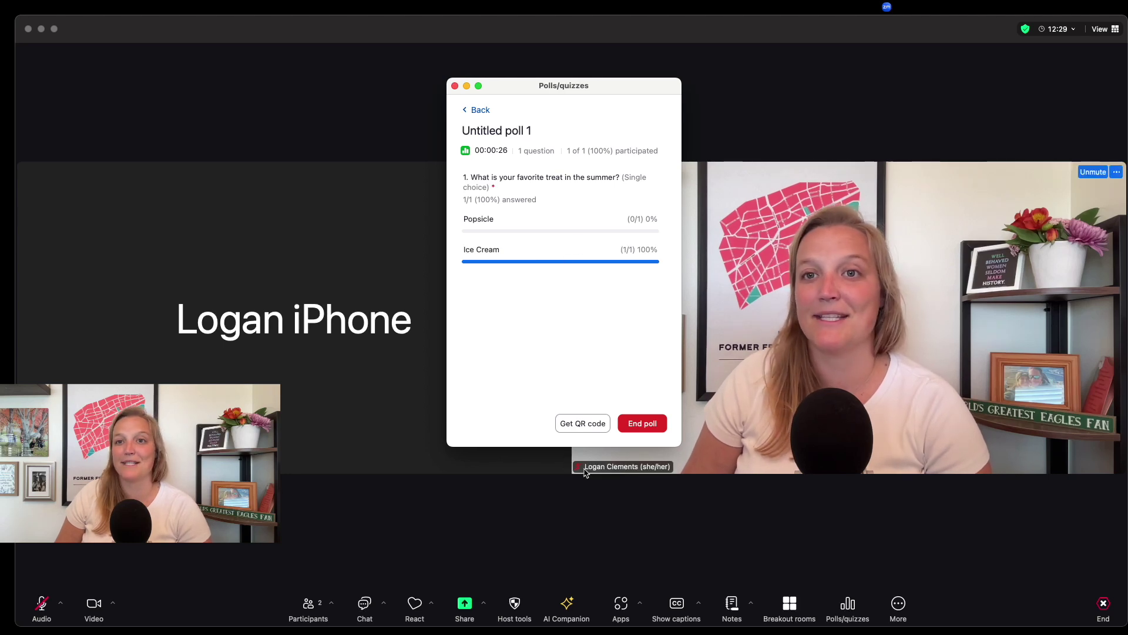
left_click(656, 424)
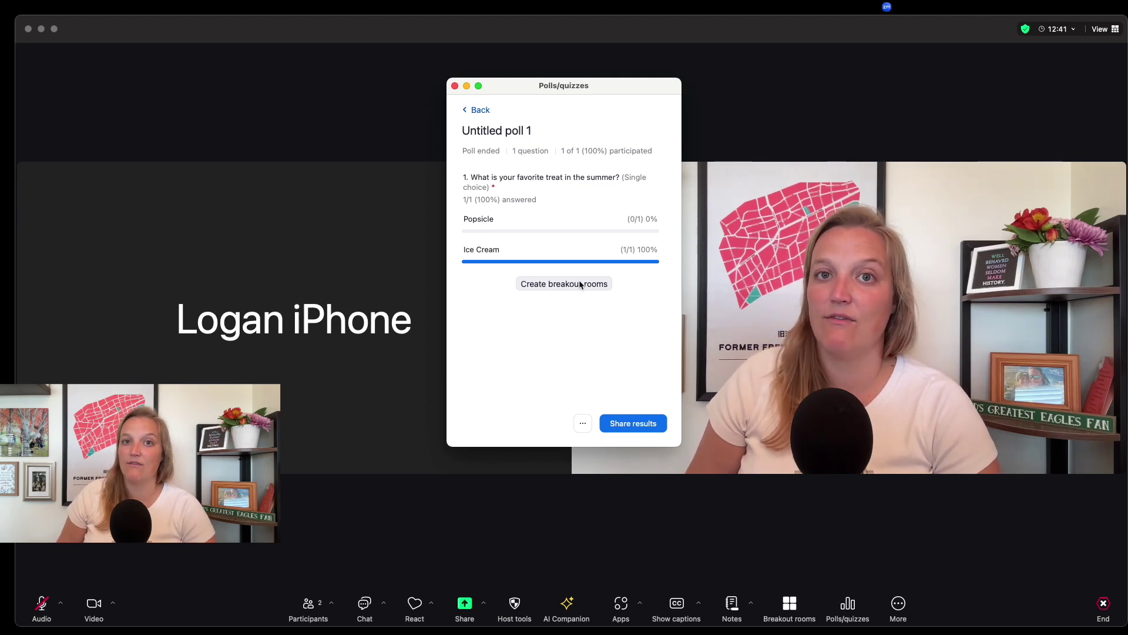
Step: Create breakout rooms from the poll answers with 2 participants per room, and open all the rooms
left_click(579, 285)
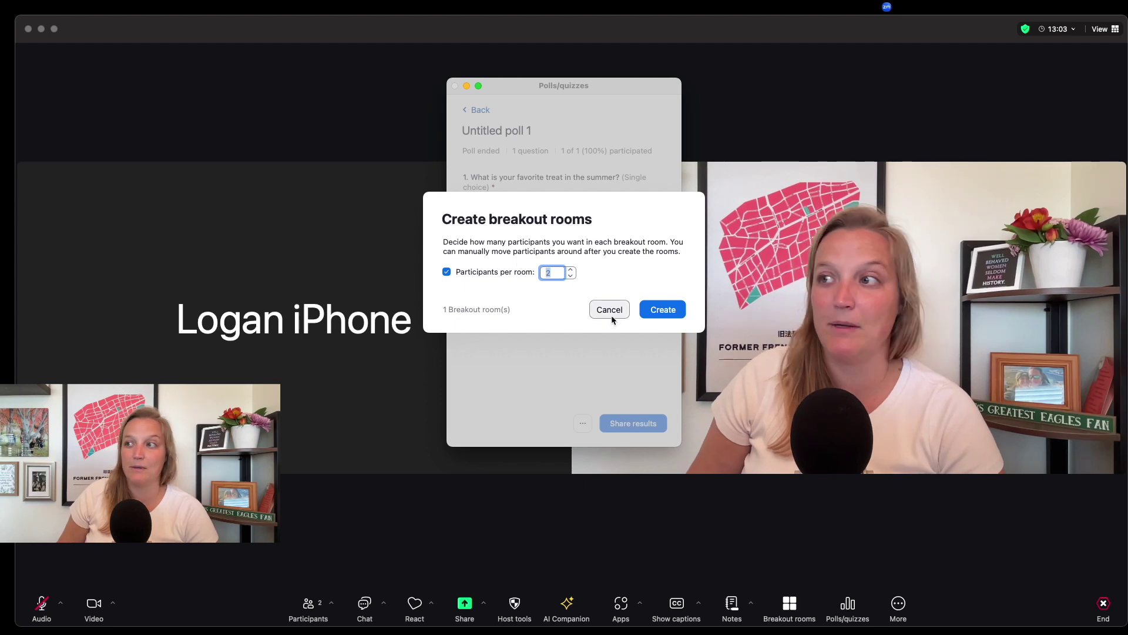
left_click(672, 313)
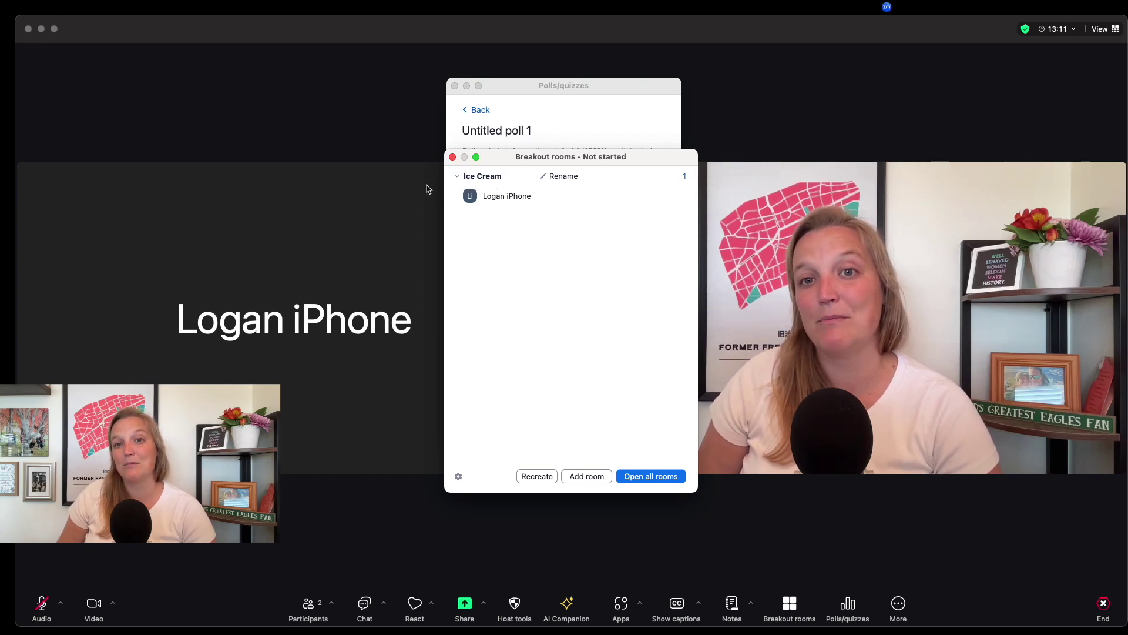
left_click(647, 477)
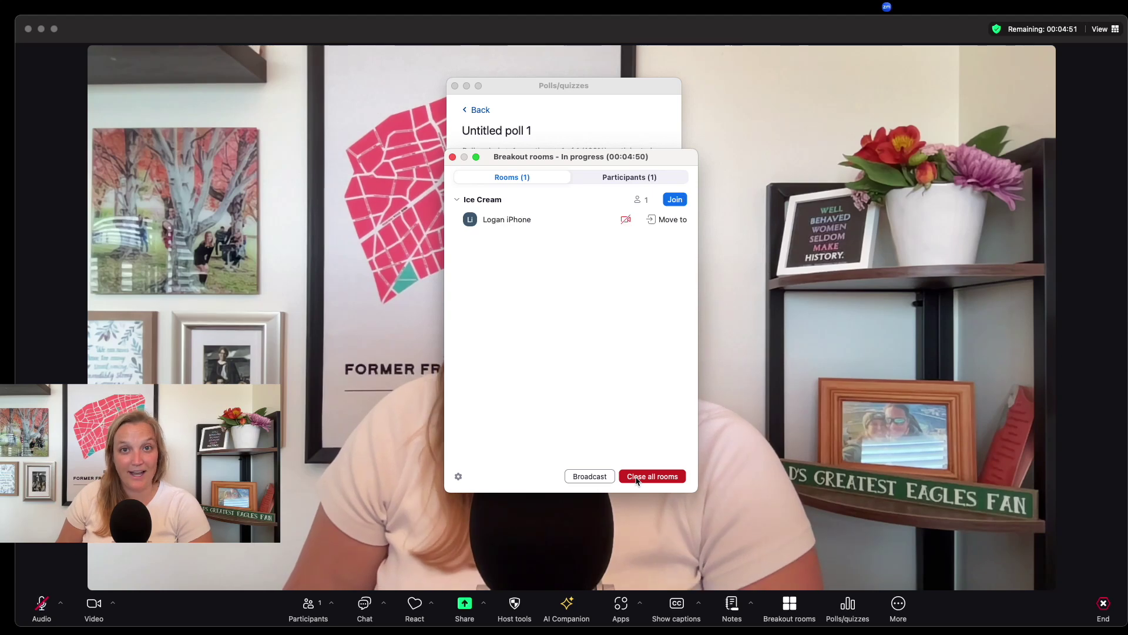
Step: Close all breakout rooms and dismiss the breakout rooms window
left_click(637, 480)
left_click(638, 352)
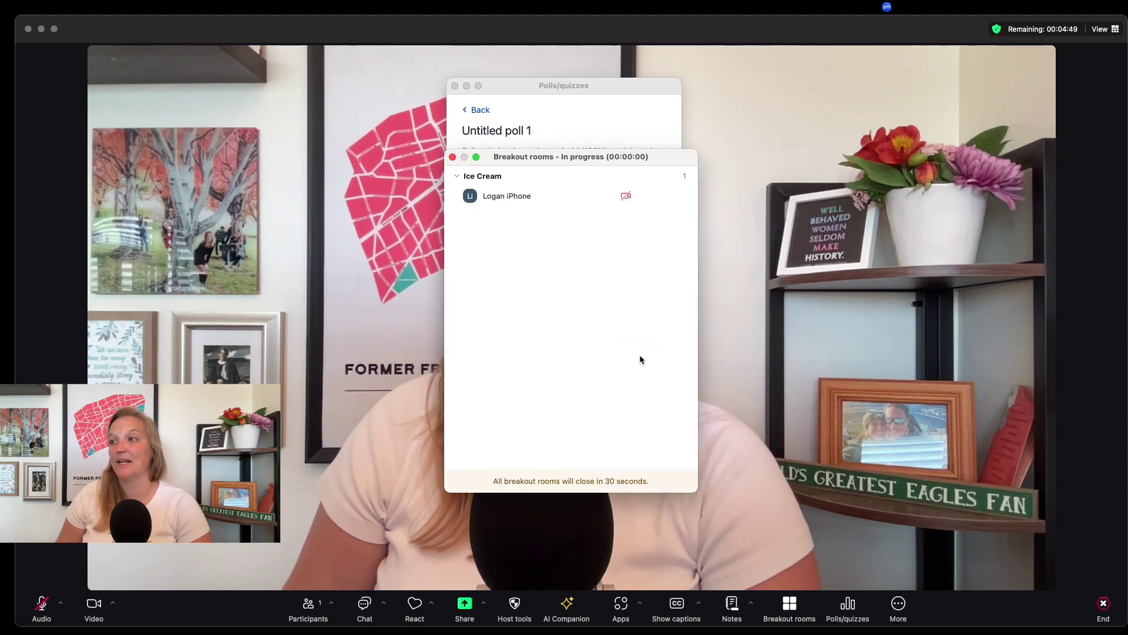
left_click(453, 156)
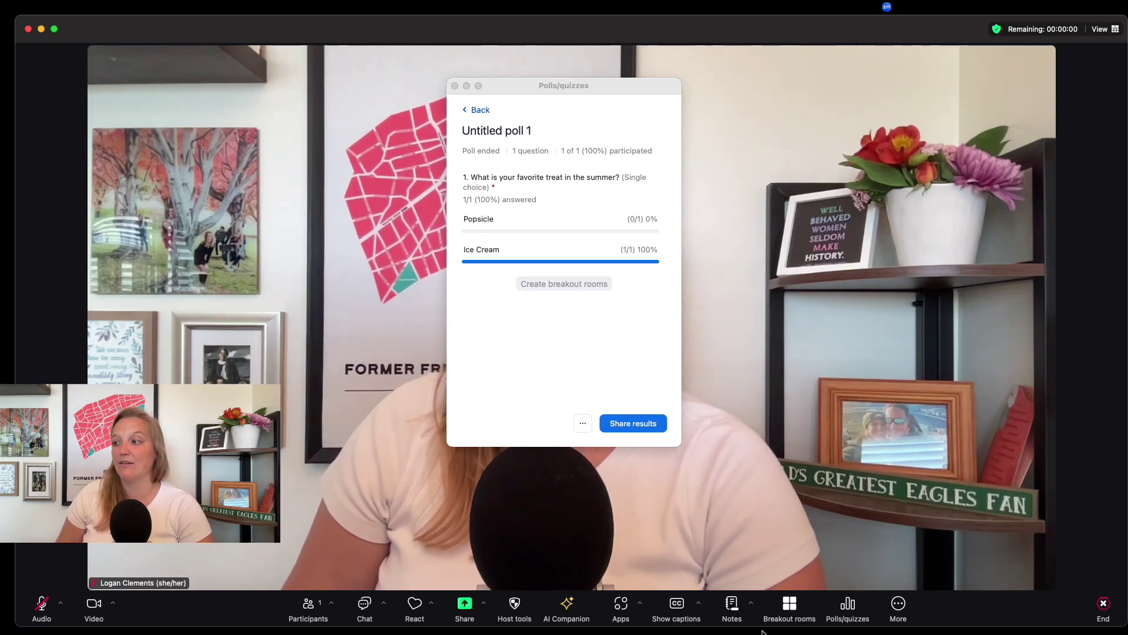
Step: Check the closing countdown of the breakout rooms, and dismiss the breakout rooms and poll windows
left_click(789, 605)
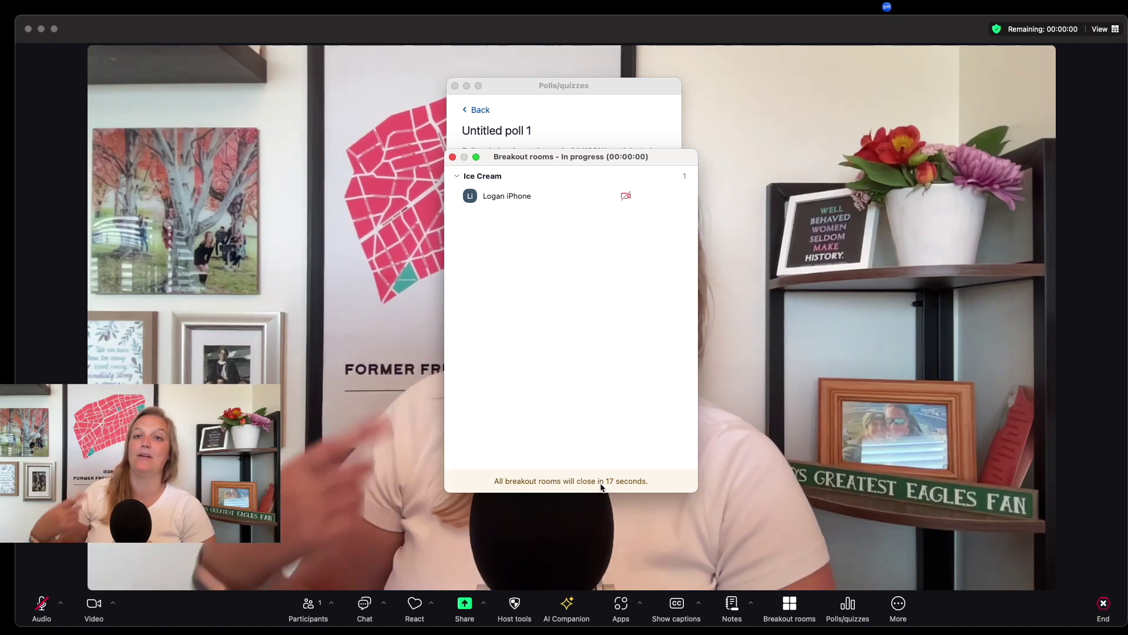
left_click(453, 157)
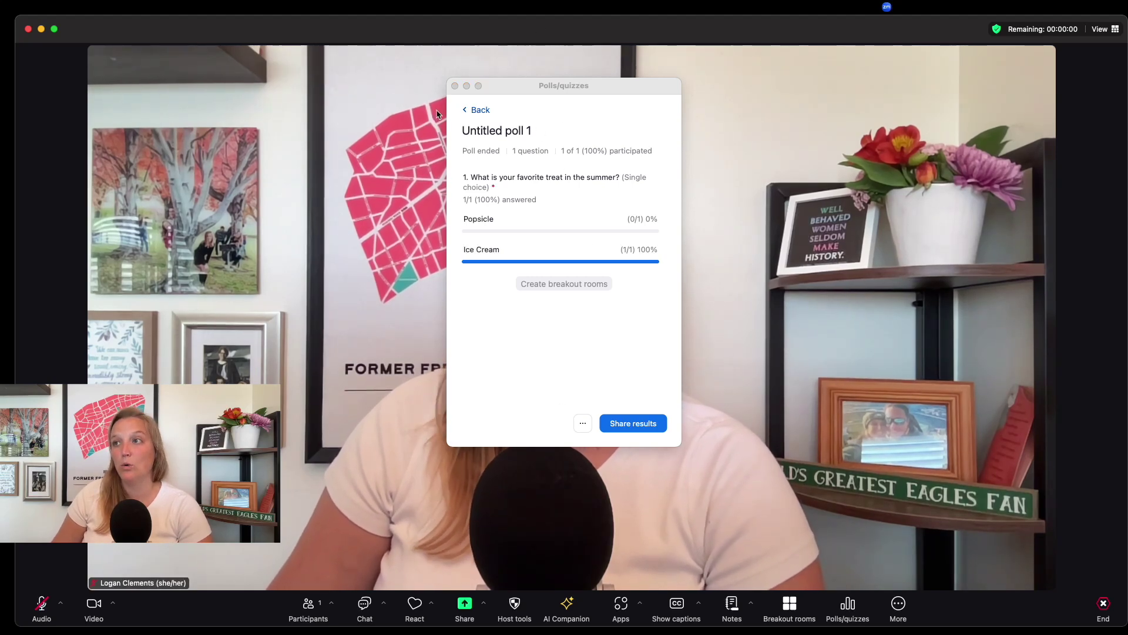
left_click(847, 606)
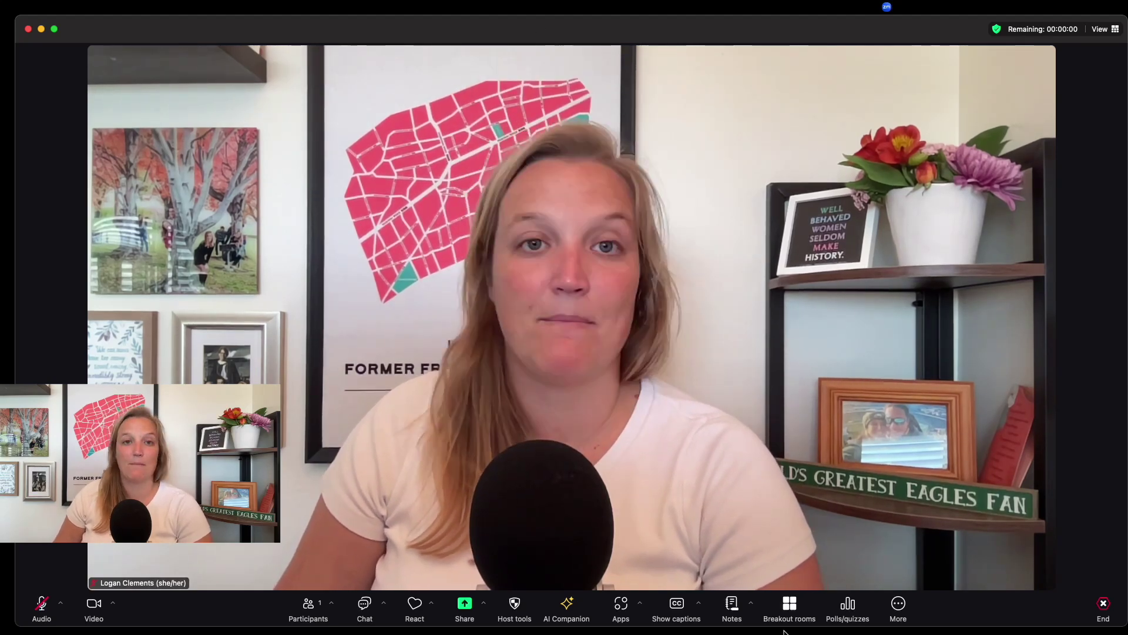